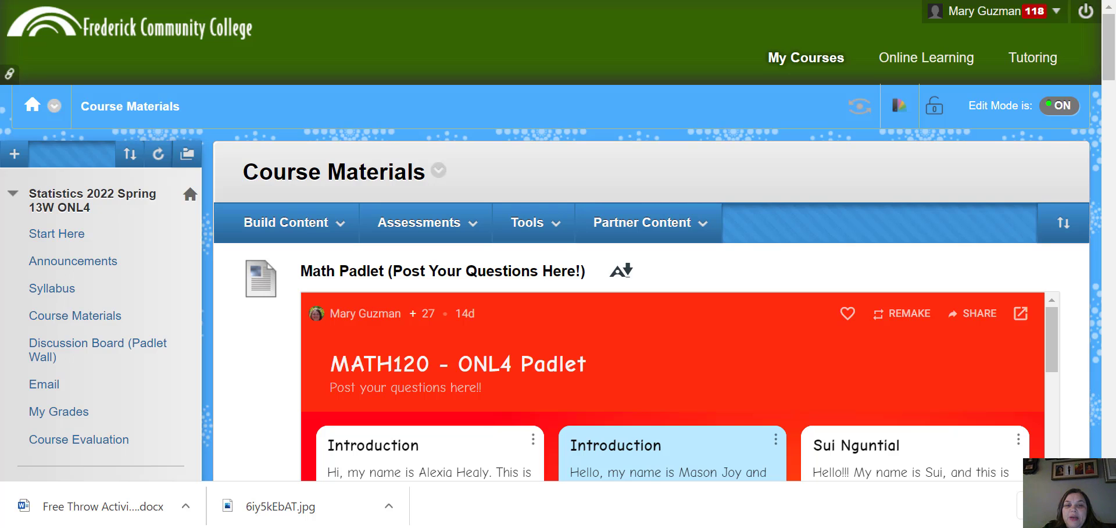
scroll(621, 272, down, 5)
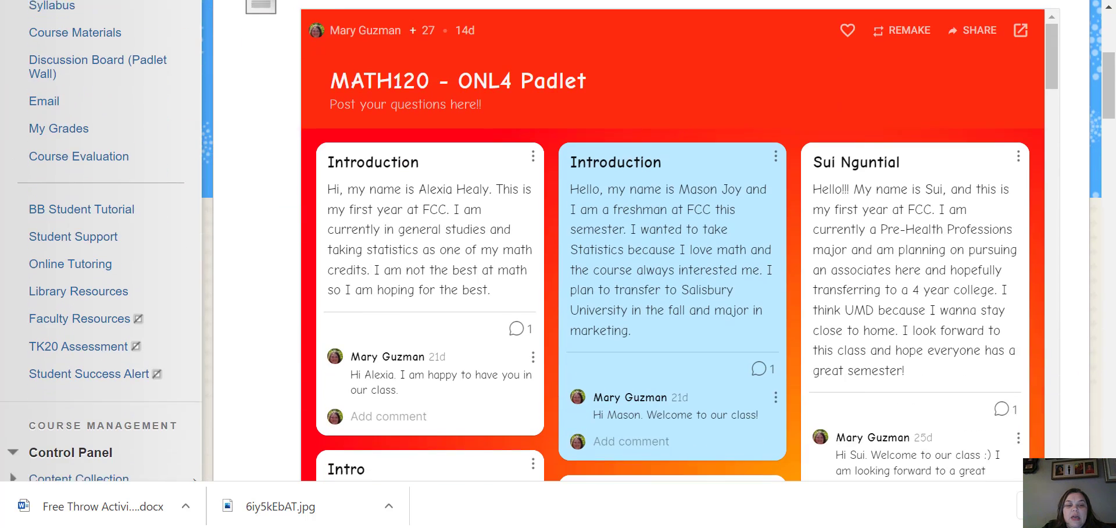
scroll(621, 272, down, 5)
scroll(621, 271, down, 3)
- Enter the Weekly Folders area listing the course's week-by-week folders
click(547, 183)
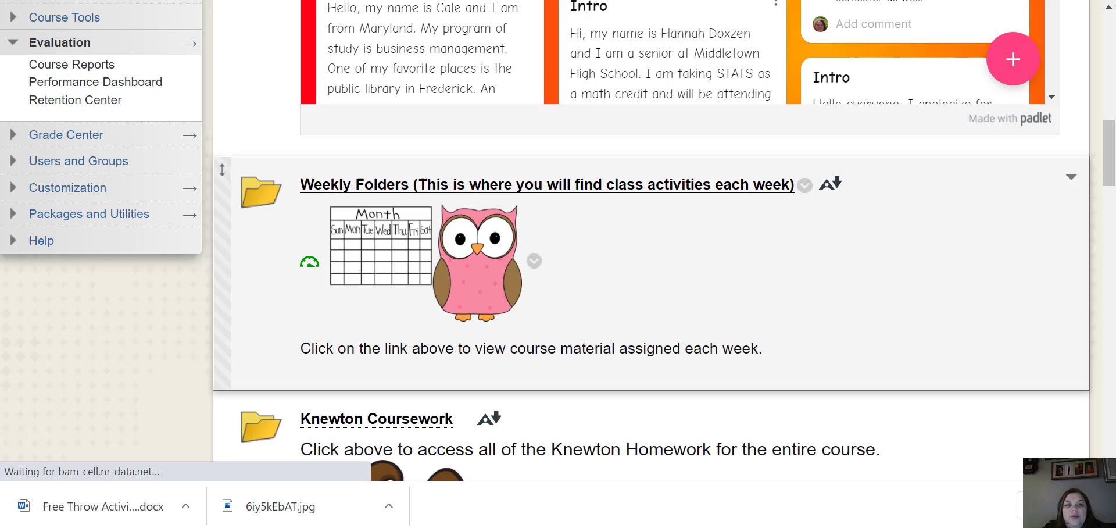
scroll(621, 271, down, 5)
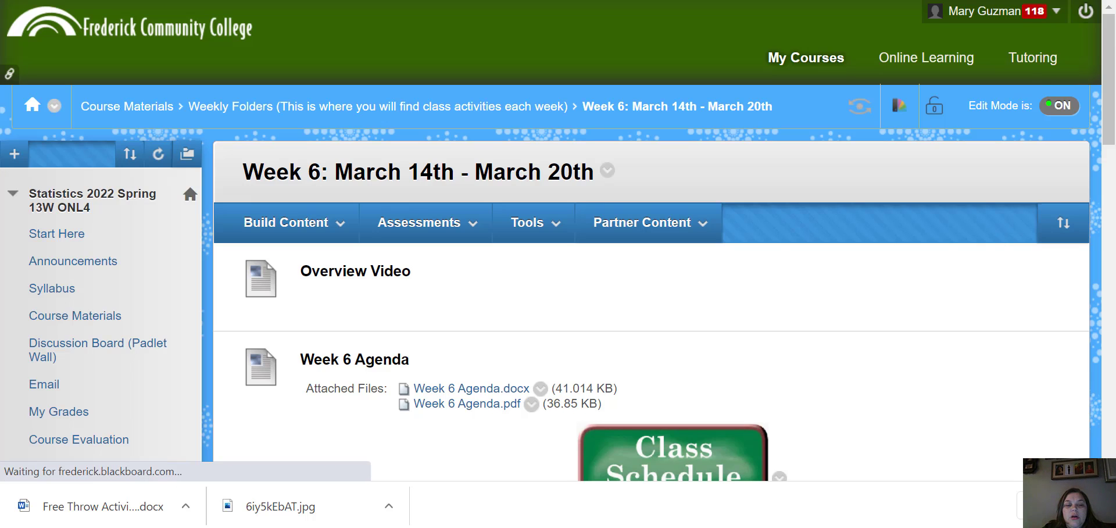
scroll(622, 271, down, 1)
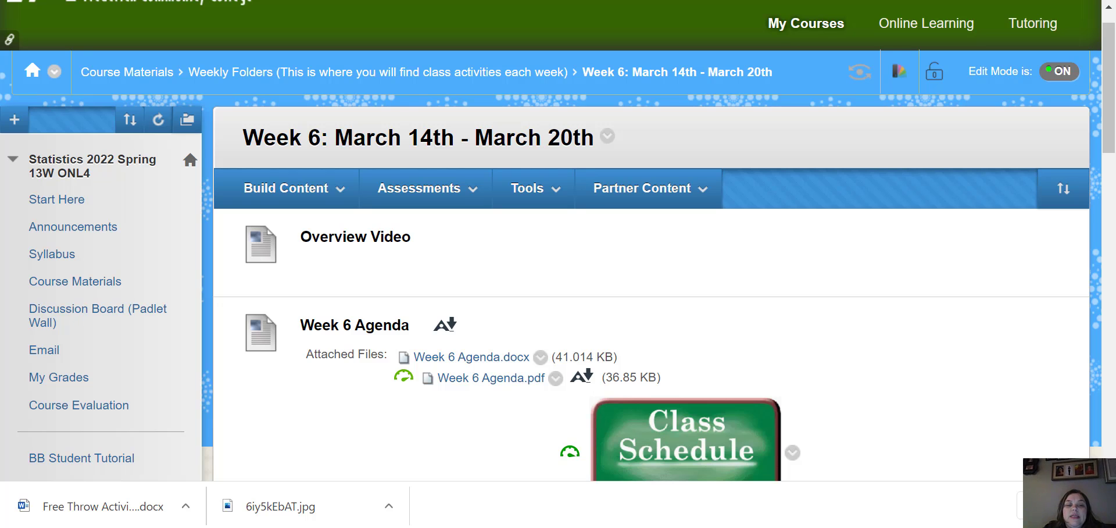
scroll(621, 271, down, 4)
scroll(621, 271, down, 1)
scroll(621, 272, down, 2)
scroll(620, 270, down, 1)
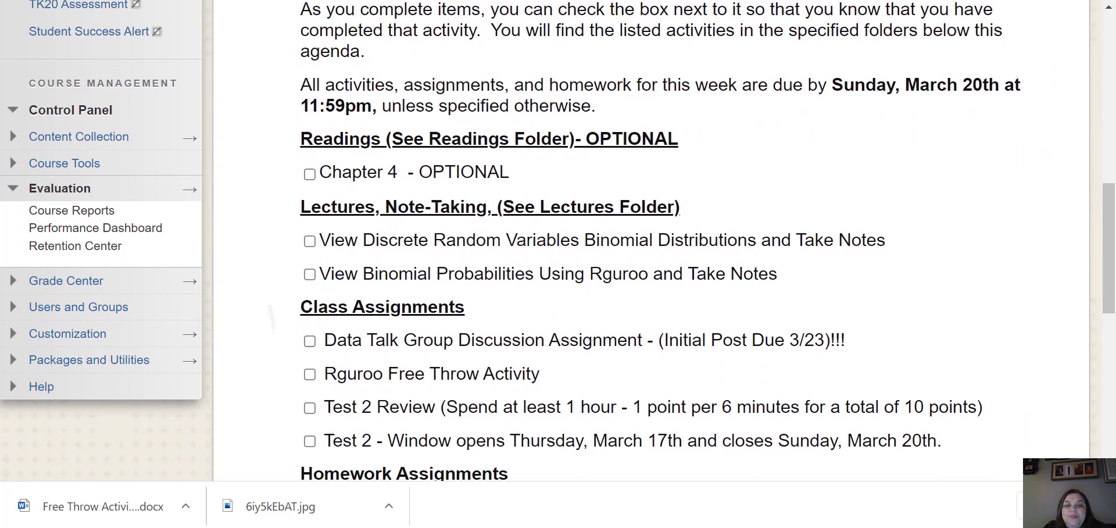
scroll(621, 272, down, 1)
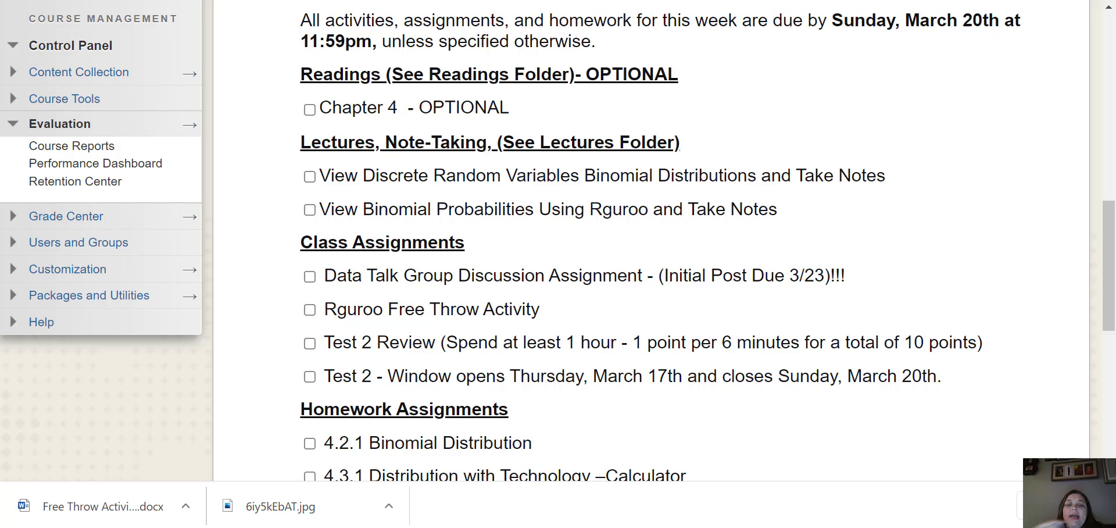
scroll(621, 272, down, 1)
scroll(621, 272, down, 1)
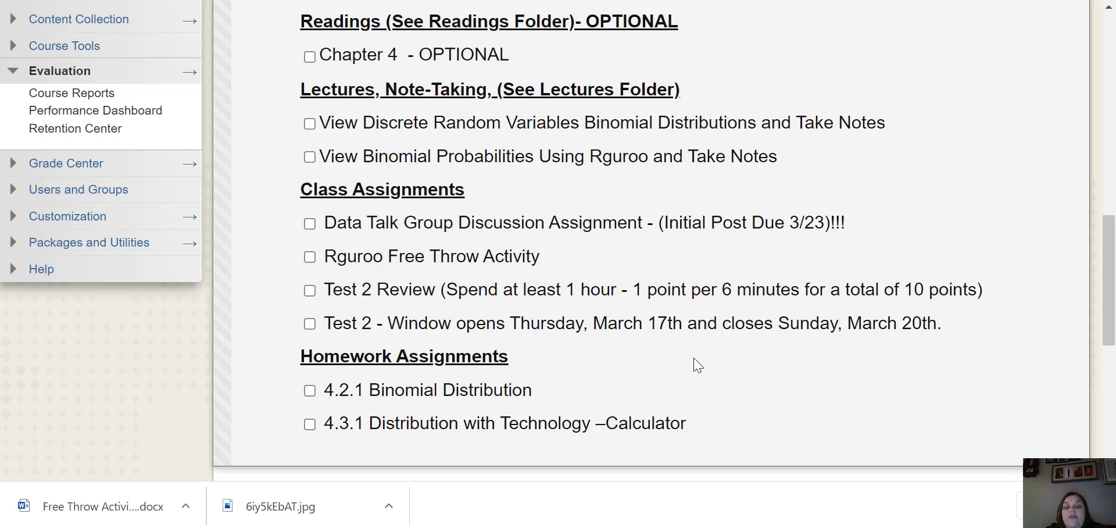
scroll(696, 365, down, 2)
scroll(697, 366, down, 1)
scroll(697, 365, down, 2)
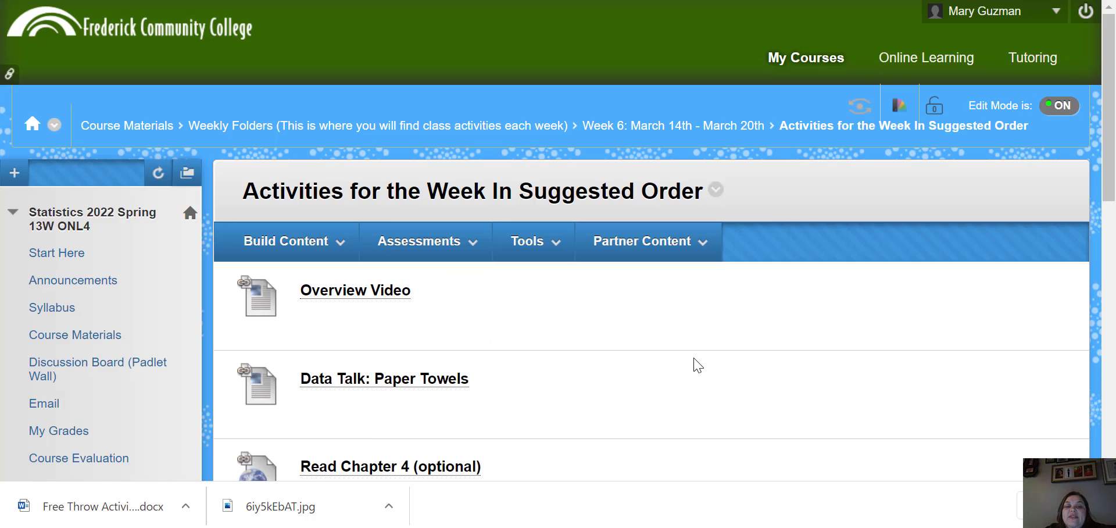
scroll(697, 365, down, 1)
scroll(697, 366, down, 2)
scroll(697, 366, down, 2)
scroll(697, 366, down, 2)
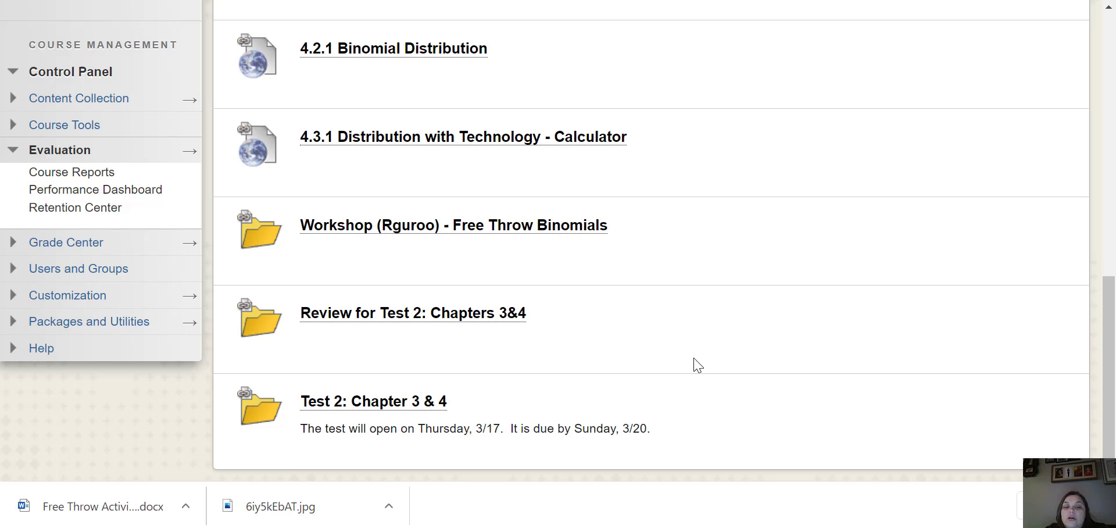
key(alt+Left)
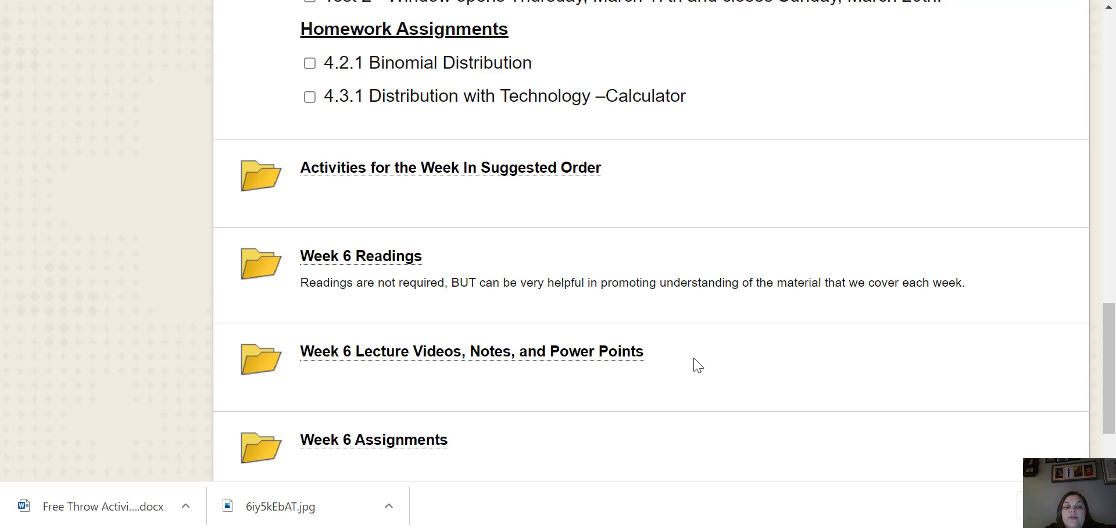
scroll(697, 366, down, 1)
scroll(697, 365, down, 1)
scroll(696, 365, down, 1)
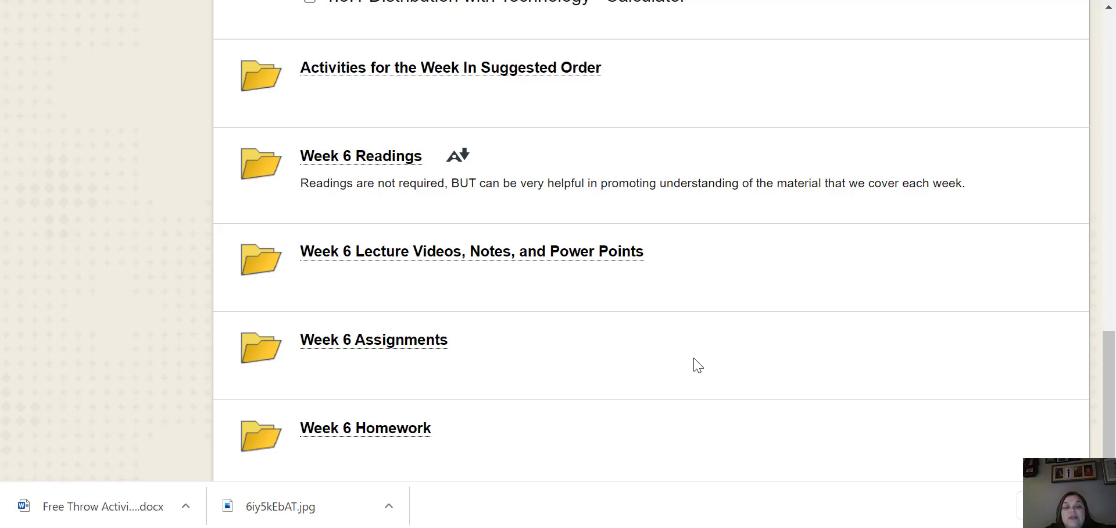
- View the Data Talk: Paper Towels assignment inside the Week 6 Assignments folder
click(697, 366)
scroll(696, 366, down, 3)
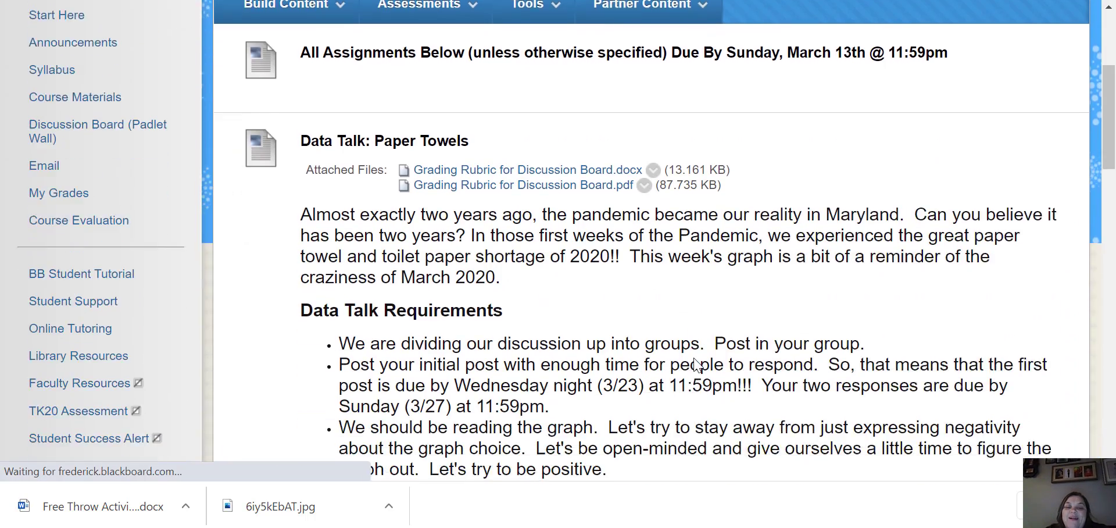
scroll(697, 366, down, 3)
scroll(697, 365, down, 3)
scroll(697, 366, down, 3)
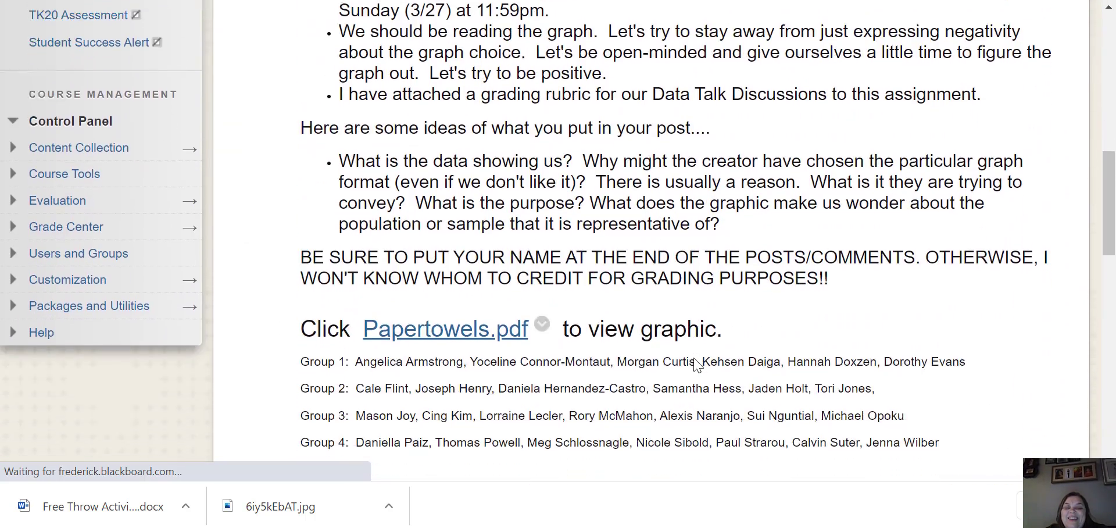
scroll(697, 365, down, 1)
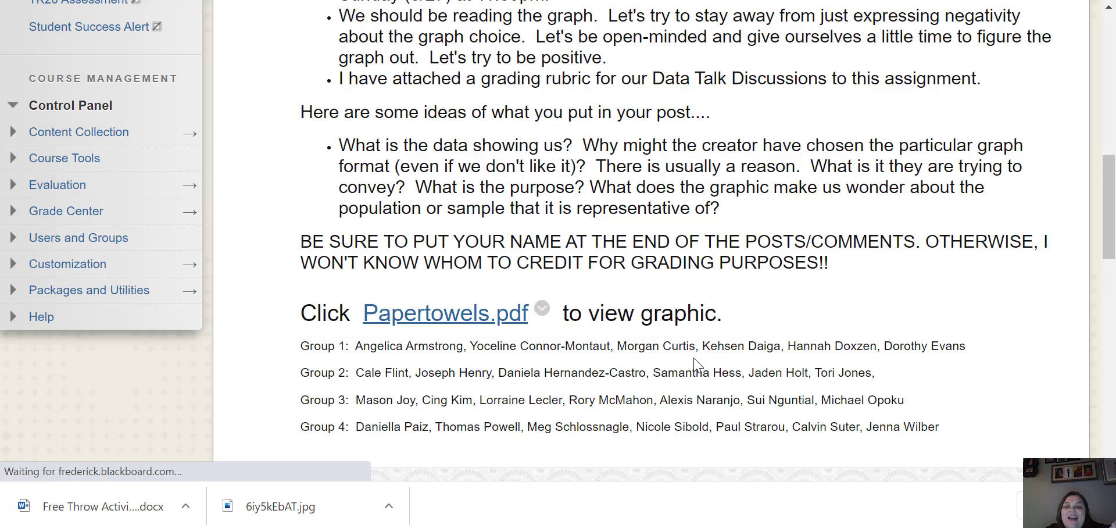
scroll(697, 365, up, 2)
scroll(697, 366, up, 2)
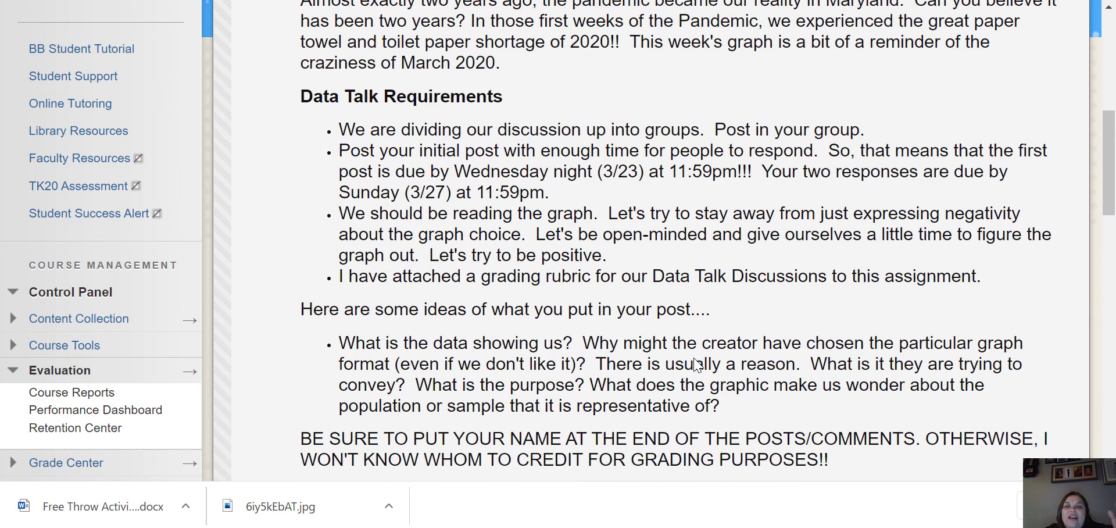
scroll(697, 366, up, 2)
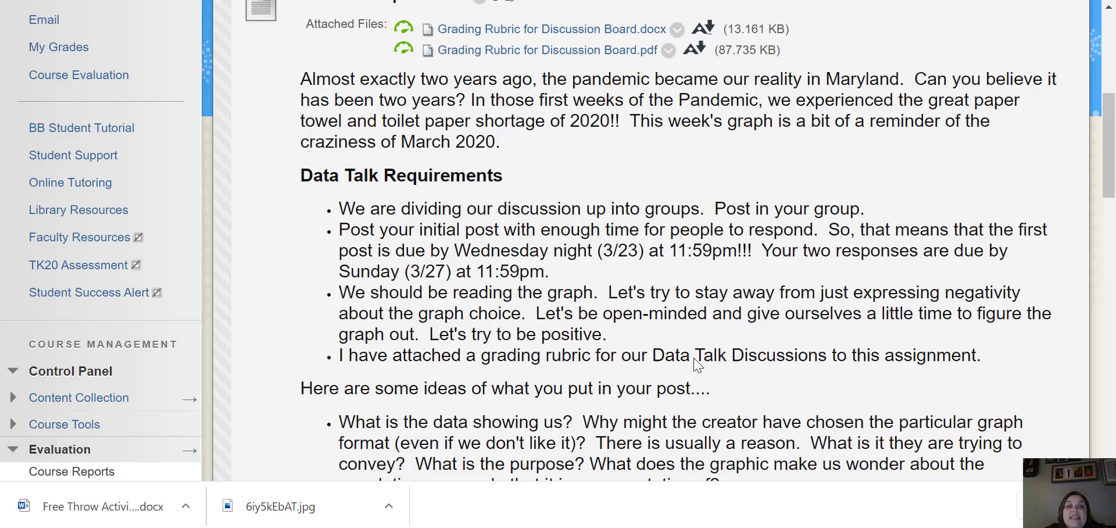
scroll(696, 363, up, 5)
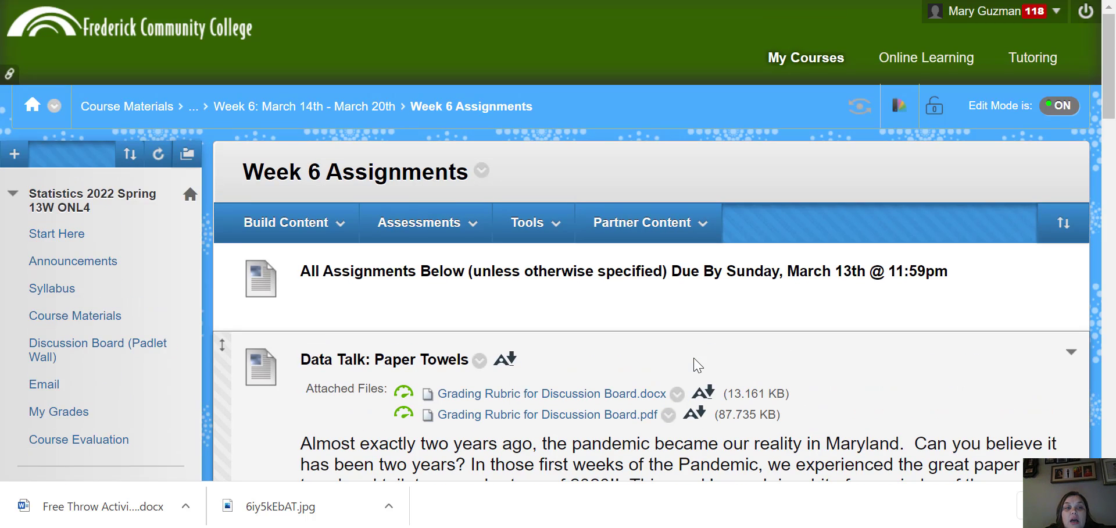
- Return to Course Materials and dismiss the Padlet post draft to show student introductions
key(alt+Left)
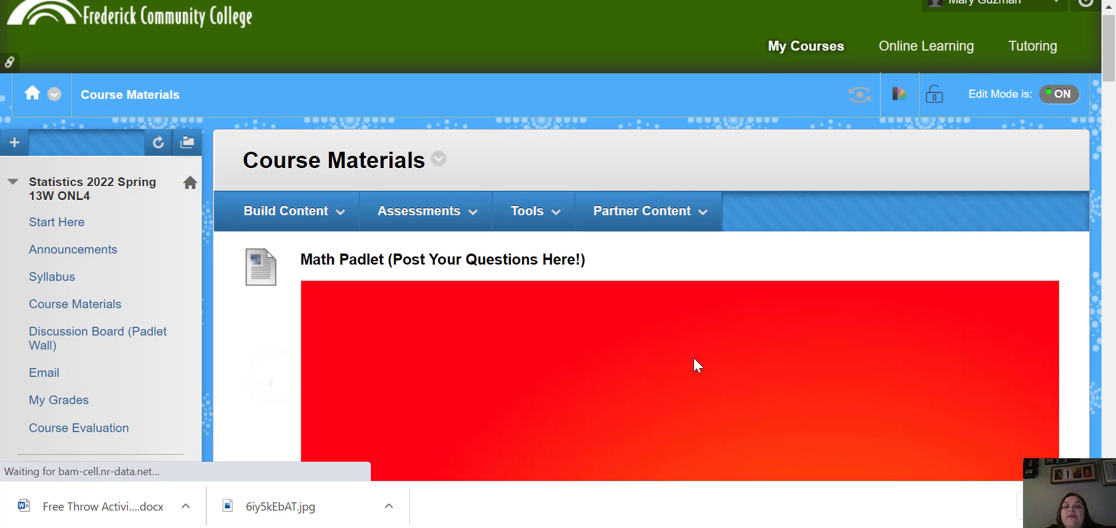
scroll(697, 364, down, 3)
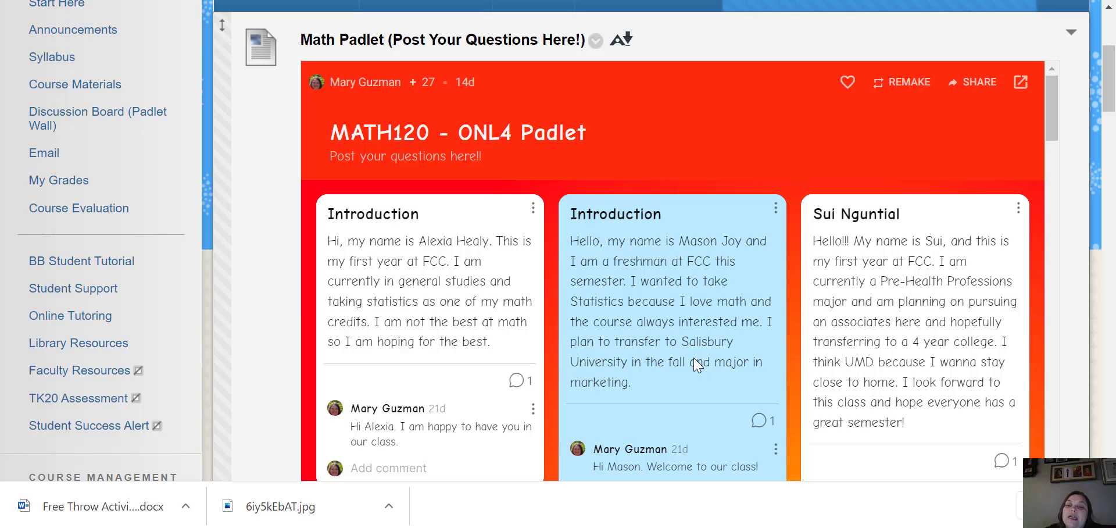
scroll(697, 364, down, 5)
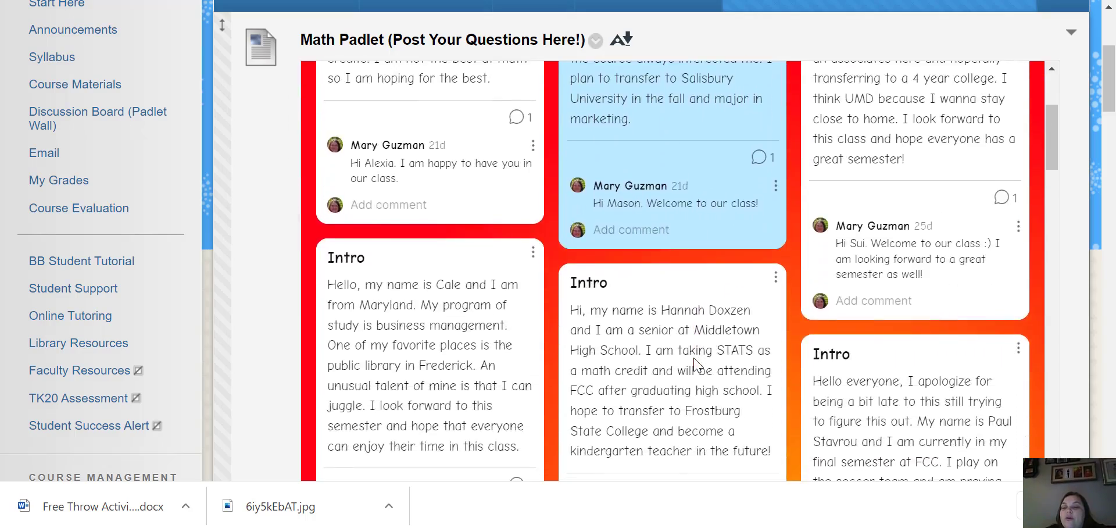
scroll(697, 364, down, 3)
scroll(696, 364, down, 3)
scroll(697, 364, down, 3)
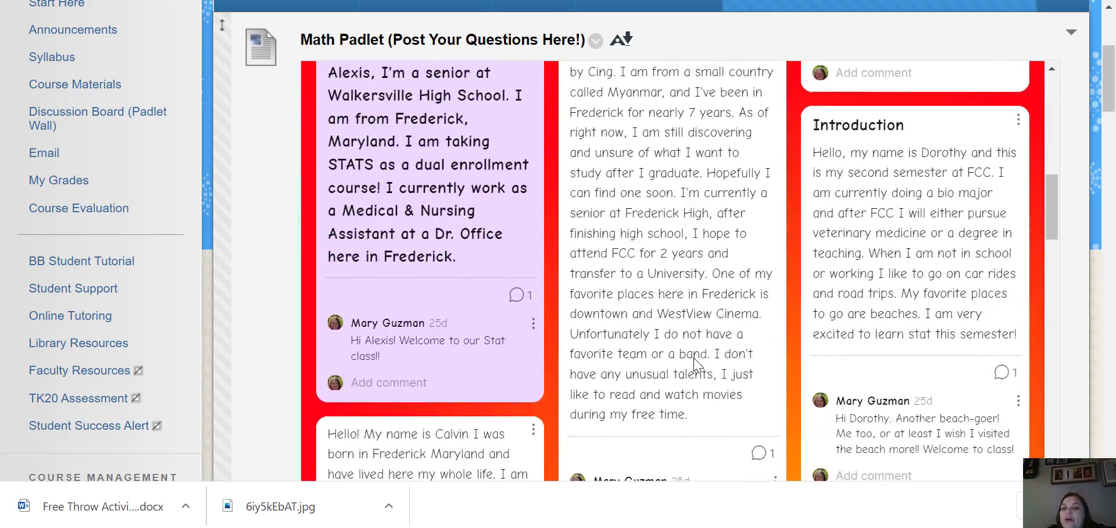
scroll(697, 364, down, 3)
scroll(697, 364, down, 3)
scroll(697, 364, down, 3)
scroll(697, 364, down, 3)
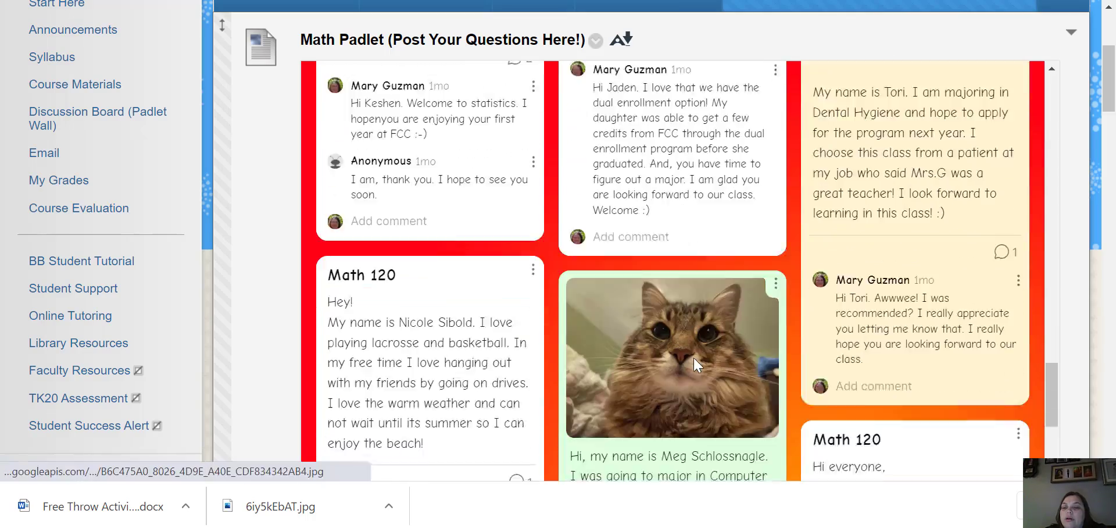
scroll(697, 364, down, 3)
scroll(696, 364, down, 3)
scroll(697, 364, down, 3)
scroll(697, 364, down, 5)
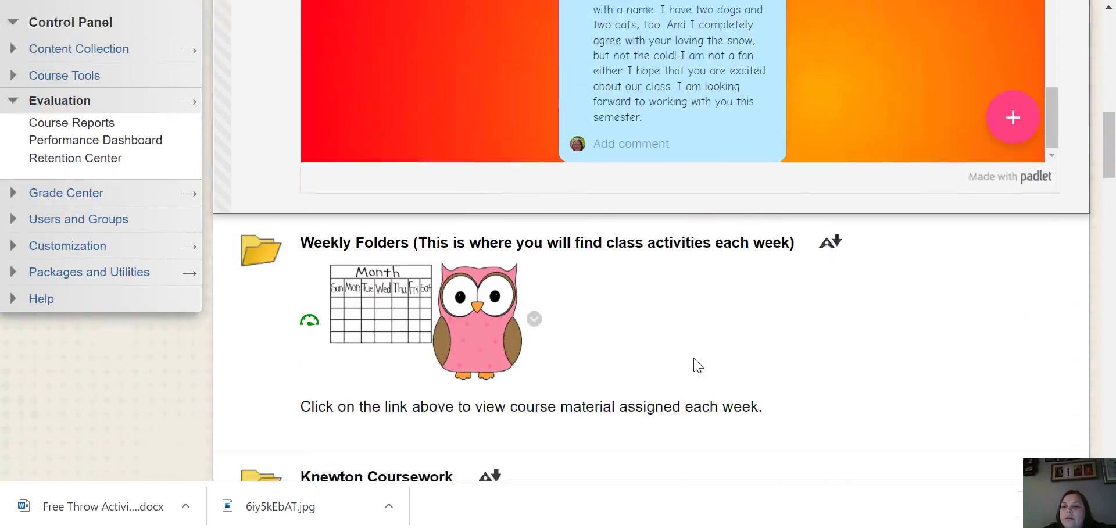
scroll(696, 364, down, 2)
scroll(697, 364, up, 1)
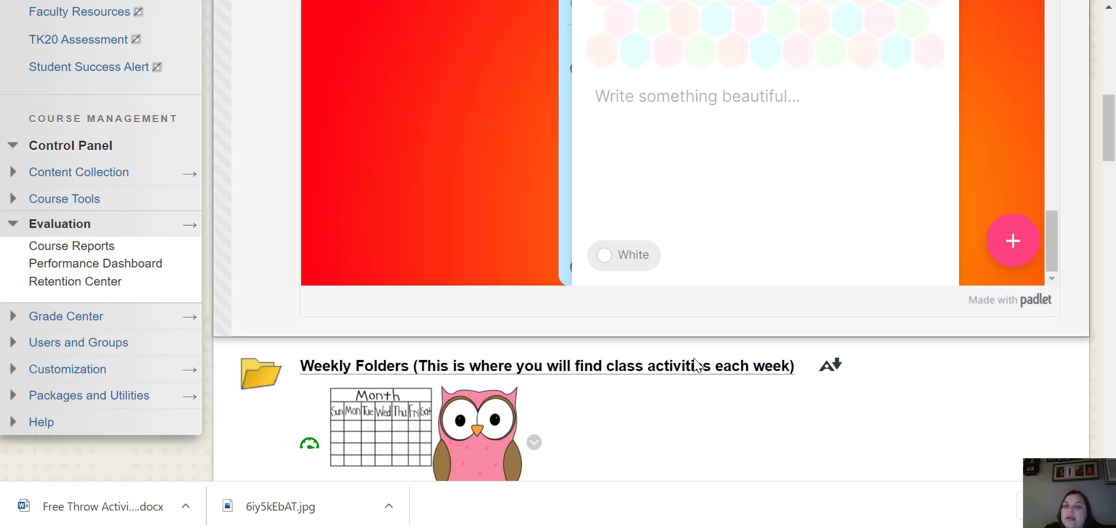
scroll(697, 363, up, 3)
scroll(697, 364, up, 2)
scroll(697, 364, up, 3)
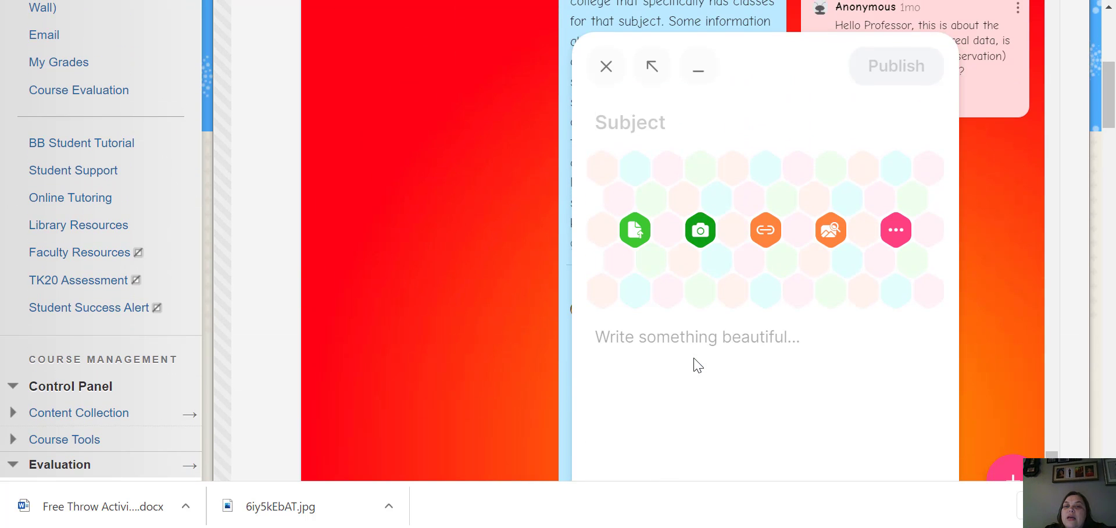
key(Escape)
scroll(696, 364, down, 5)
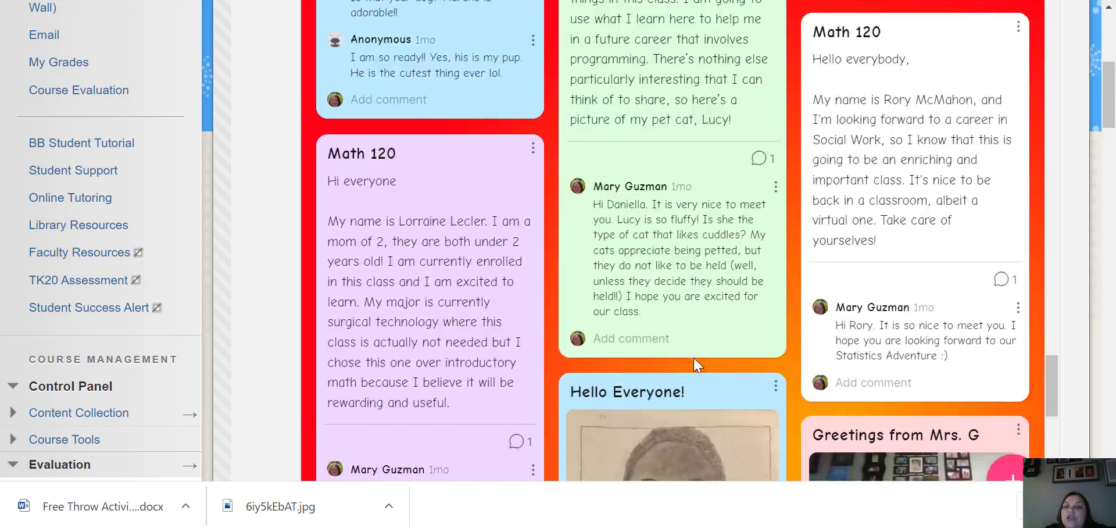
scroll(697, 363, down, 5)
scroll(697, 364, up, 8)
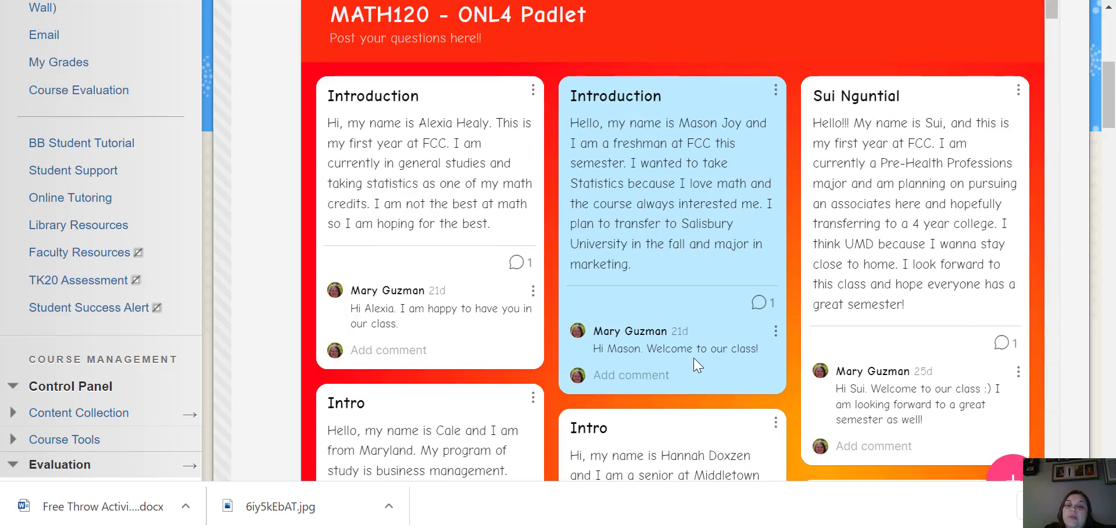